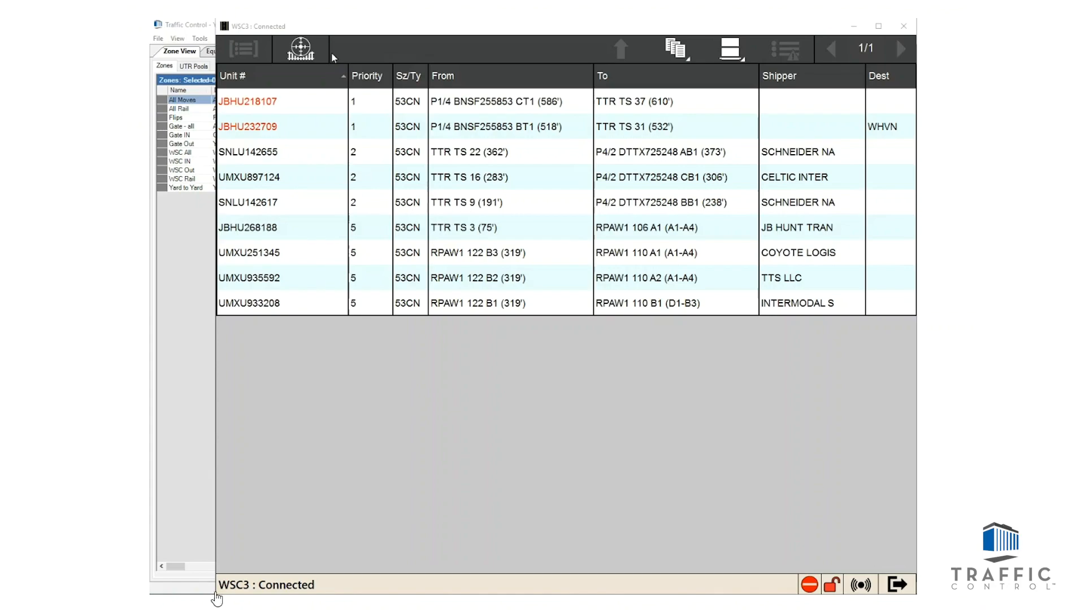
Step: In Yard Manager, try adding Availability to the Load OB profile's selected criteria and removing Release from them
left_click(171, 578)
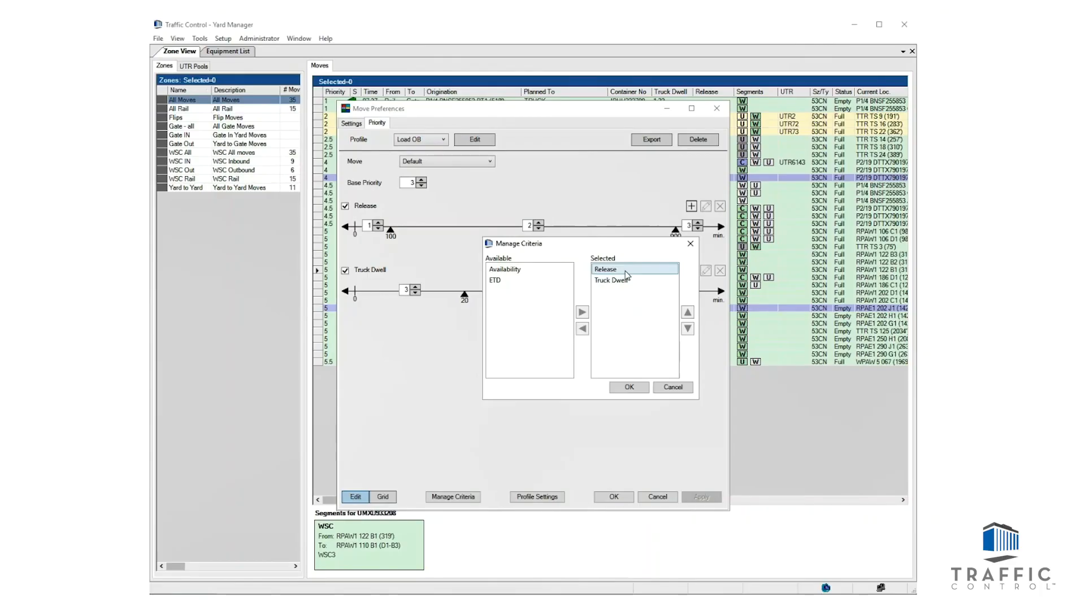
left_click(528, 270)
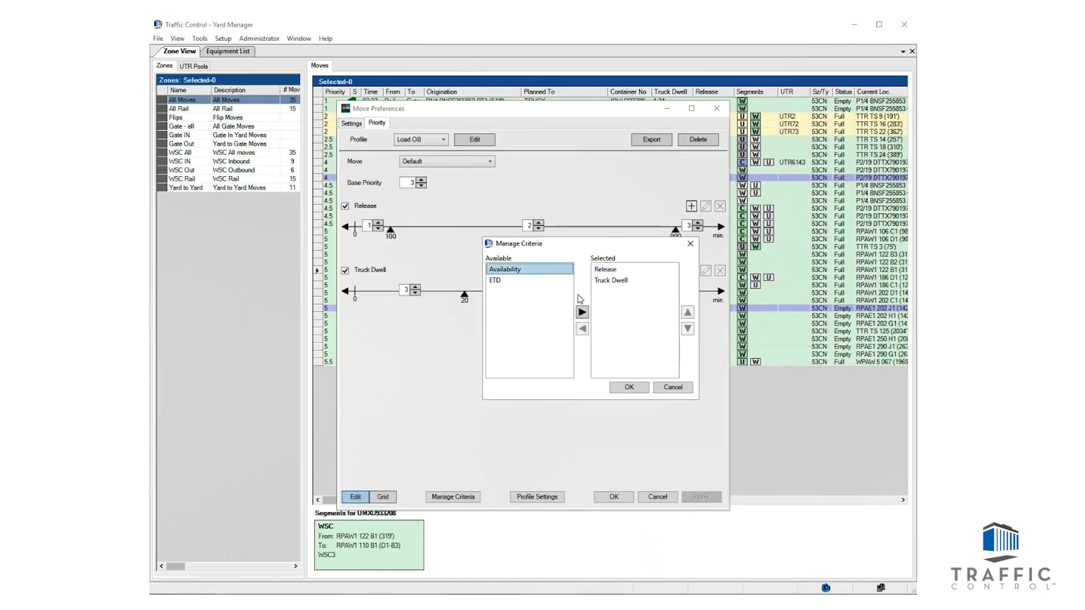
left_click(582, 312)
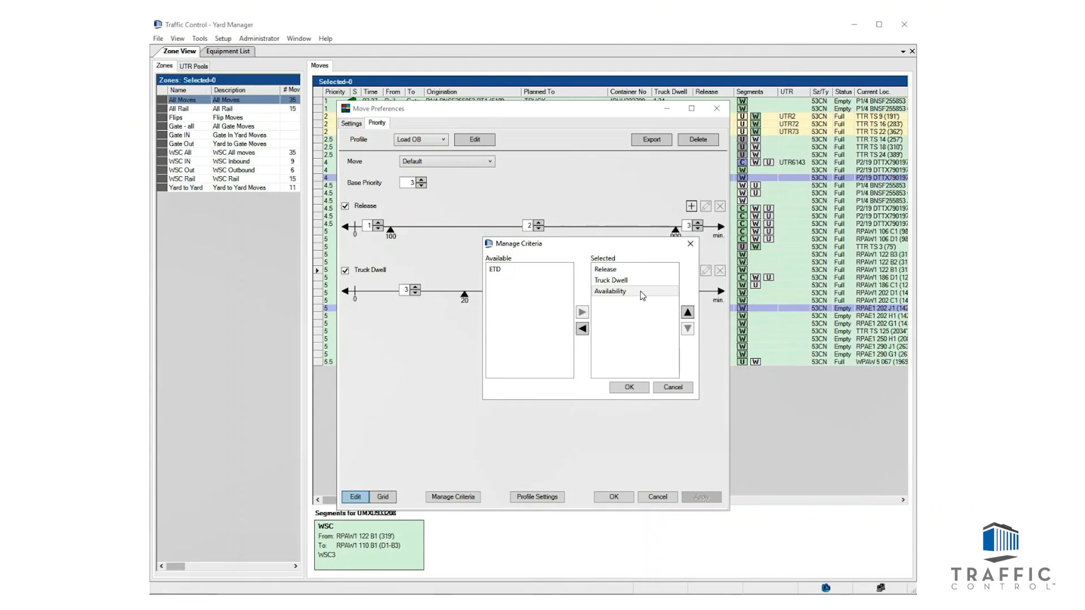
left_click(622, 269)
left_click(582, 328)
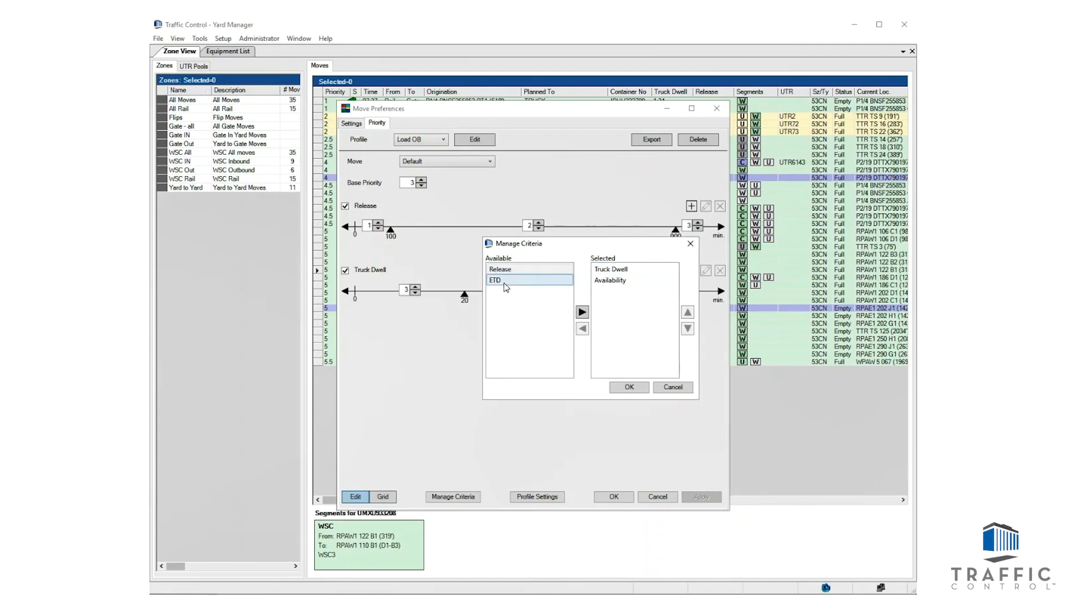
left_click(665, 387)
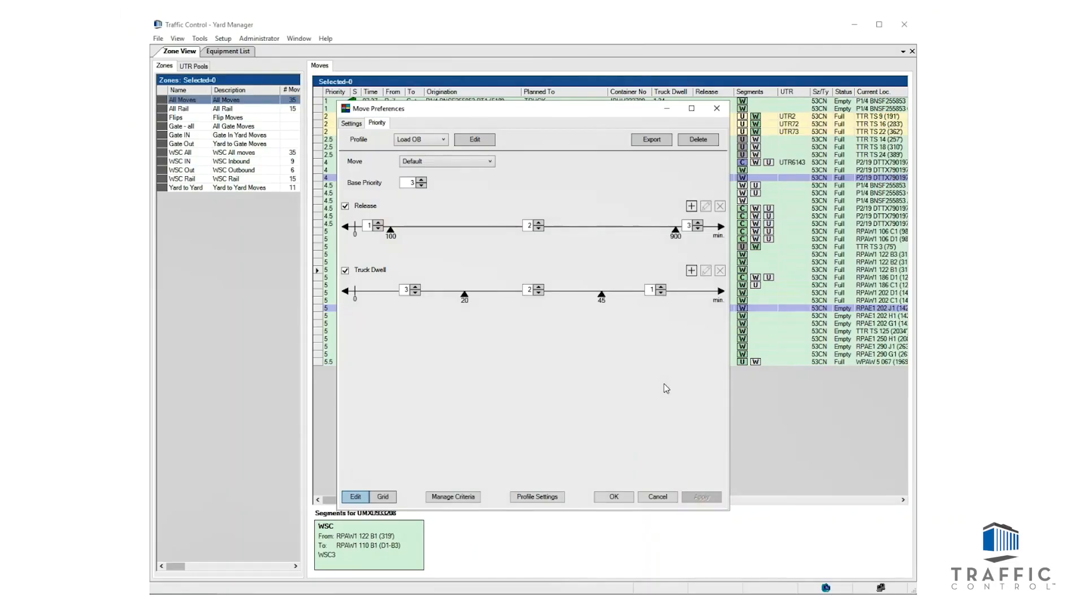
Step: Examine the priority settings for the Wh Yard to Gate, Yard to Yard and Gate to Rail moves, and return to Default
left_click(461, 166)
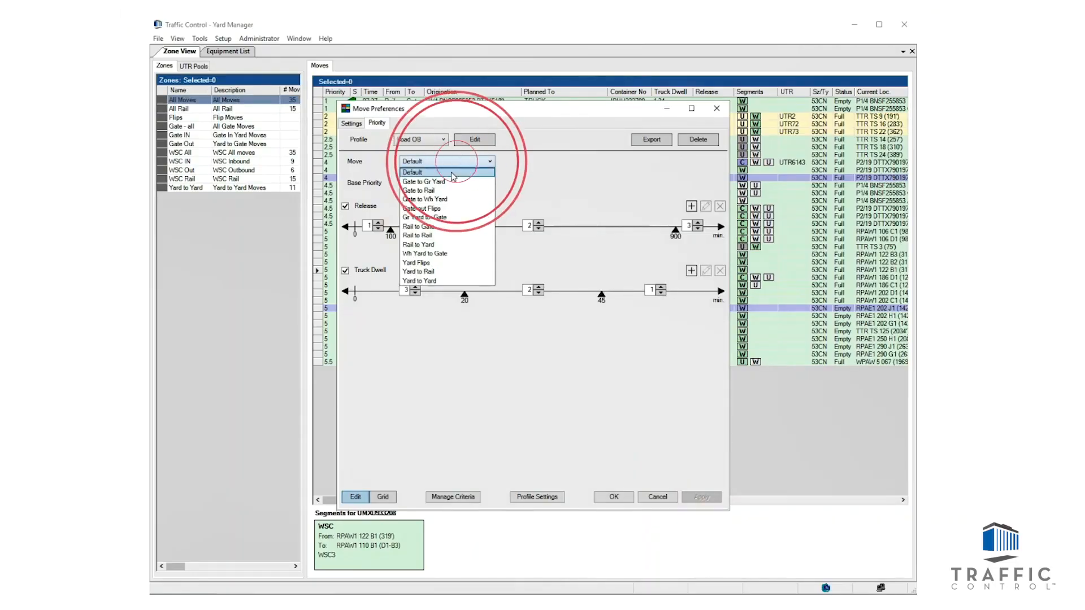
left_click(443, 255)
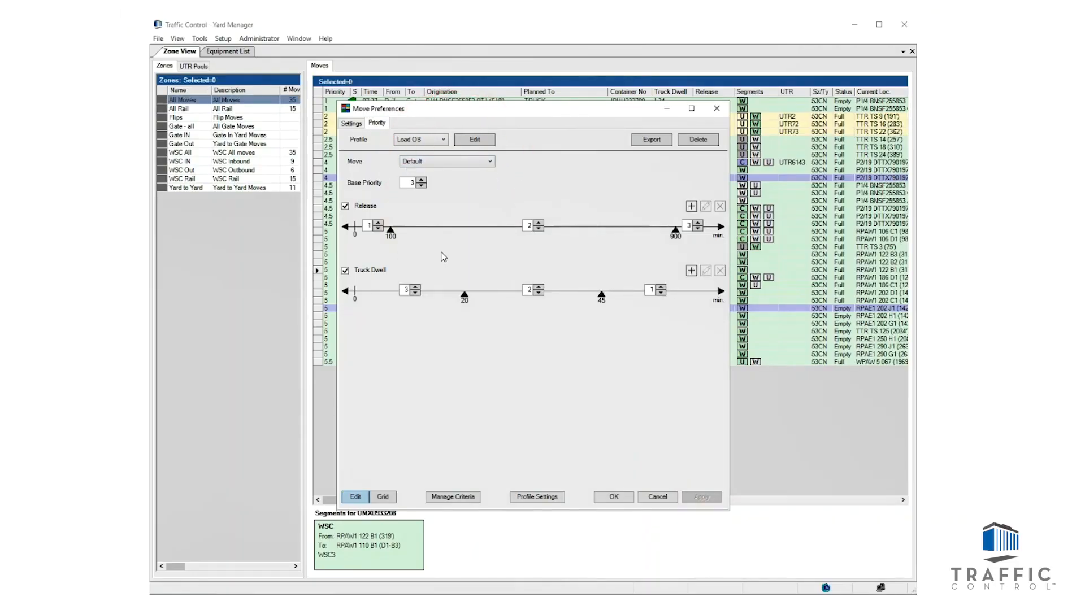
left_click(451, 165)
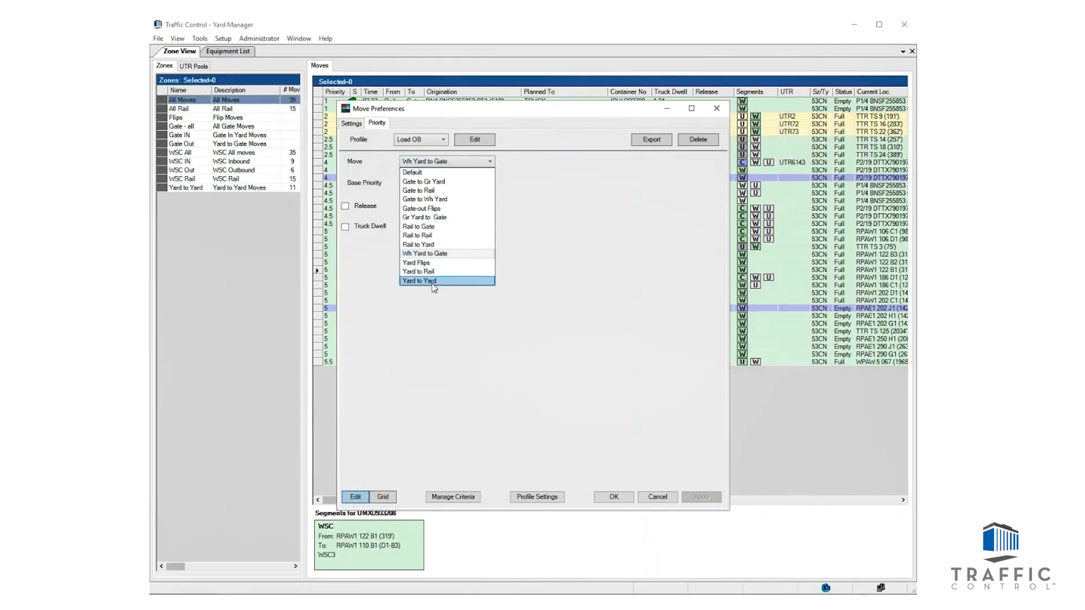
left_click(432, 283)
left_click(450, 164)
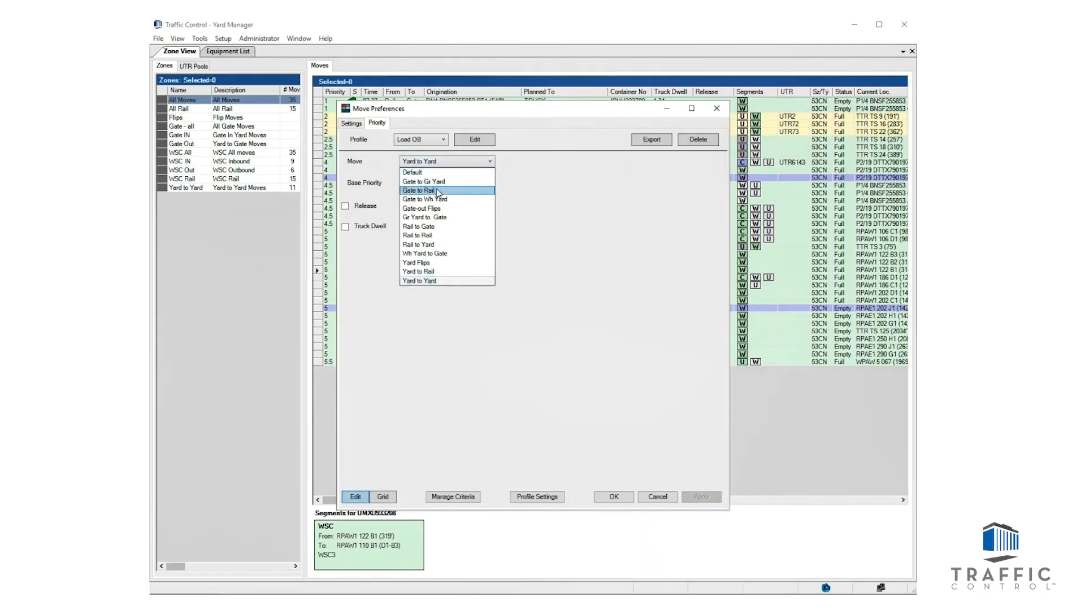
left_click(440, 190)
left_click(450, 165)
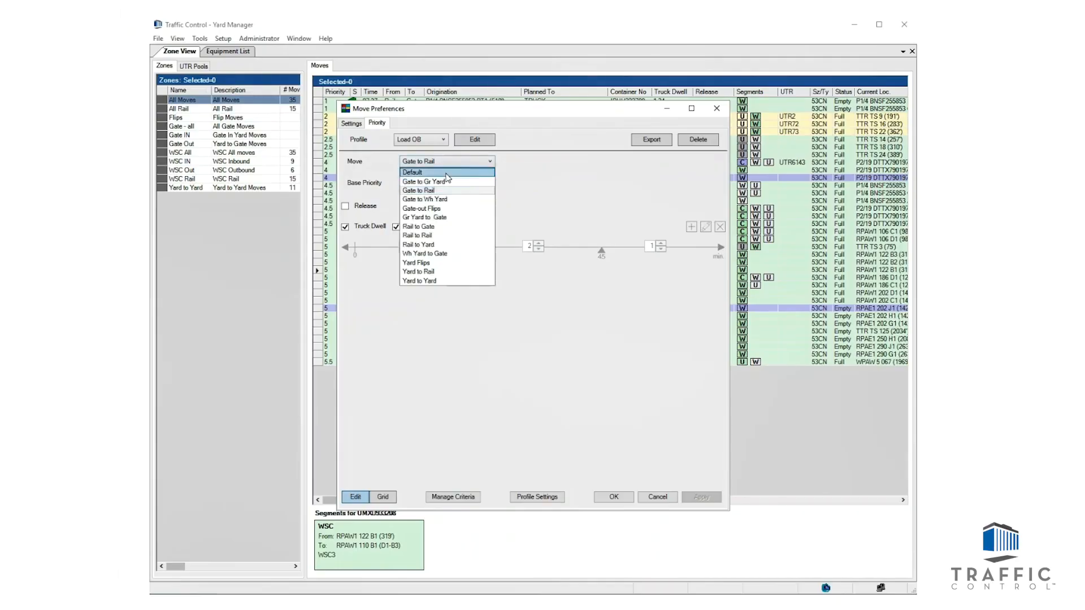
left_click(451, 171)
Step: Add a 500-minute Release timepoint to the Default move and show the profile's priorities as a grid
left_click(691, 207)
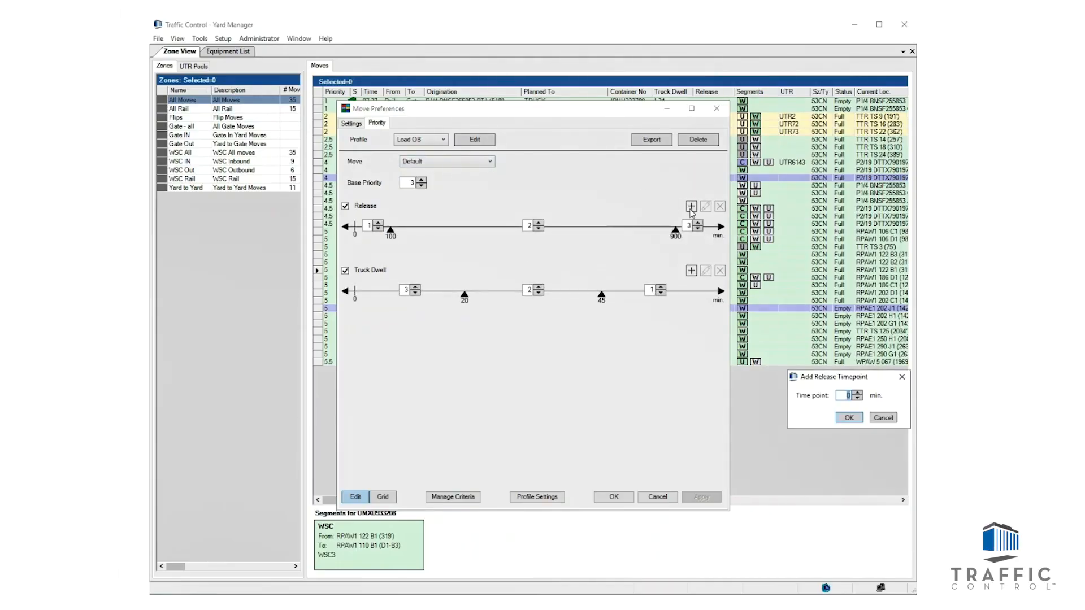
key("Return")
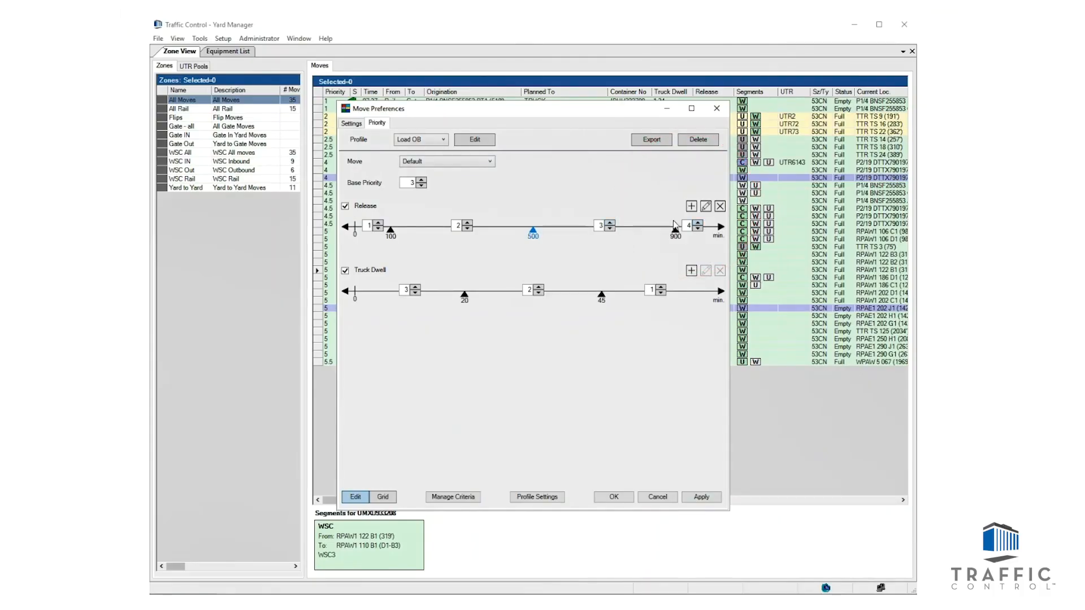
left_click(382, 496)
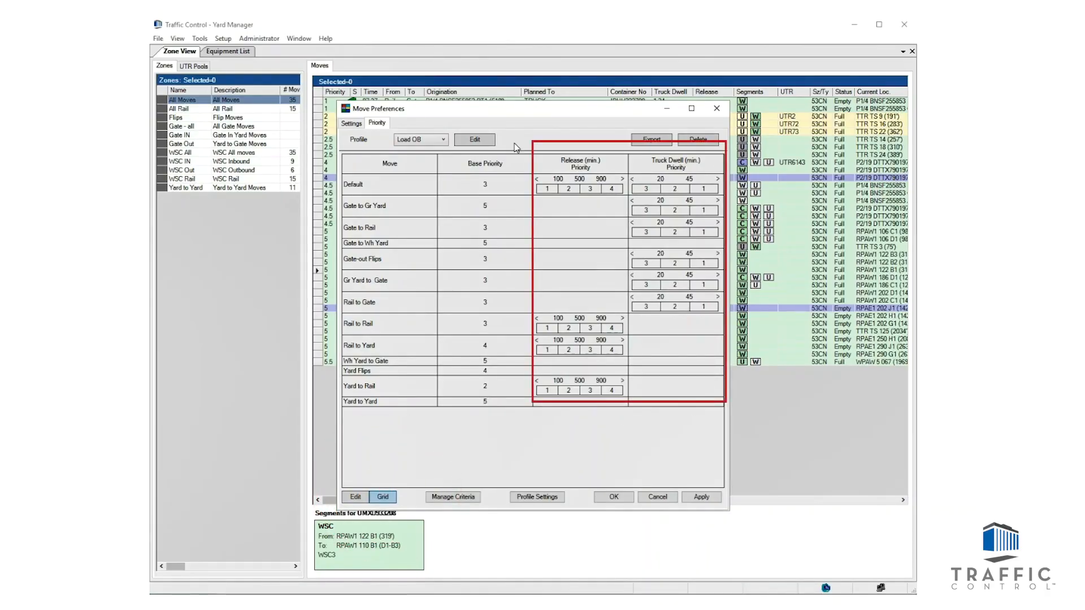
Step: Compare the priority grids of the Hot Gate, Standard and Load OB profiles and close the preferences
left_click(439, 141)
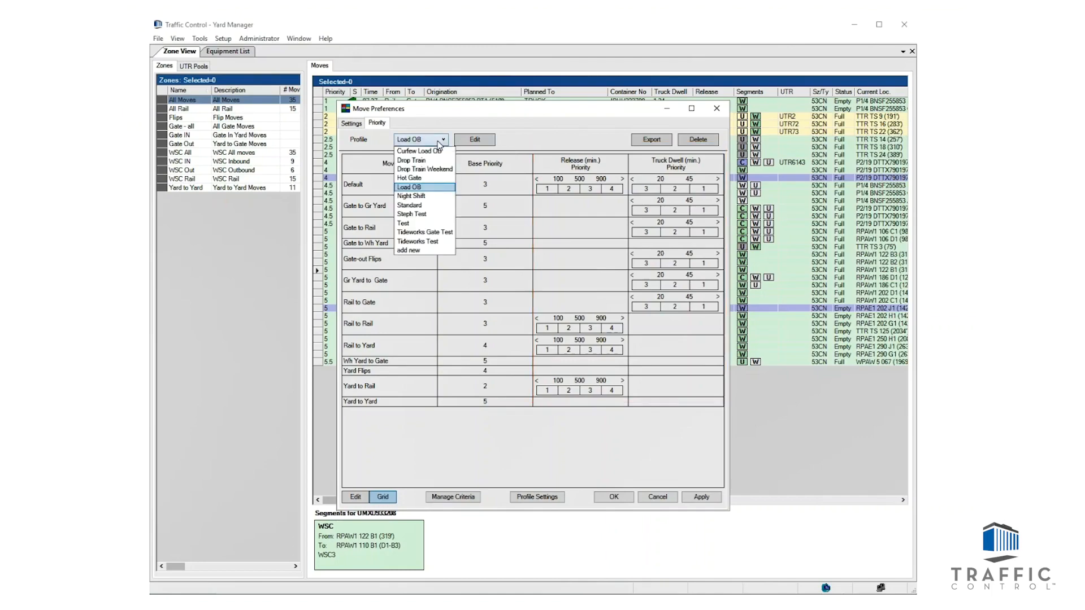
left_click(418, 177)
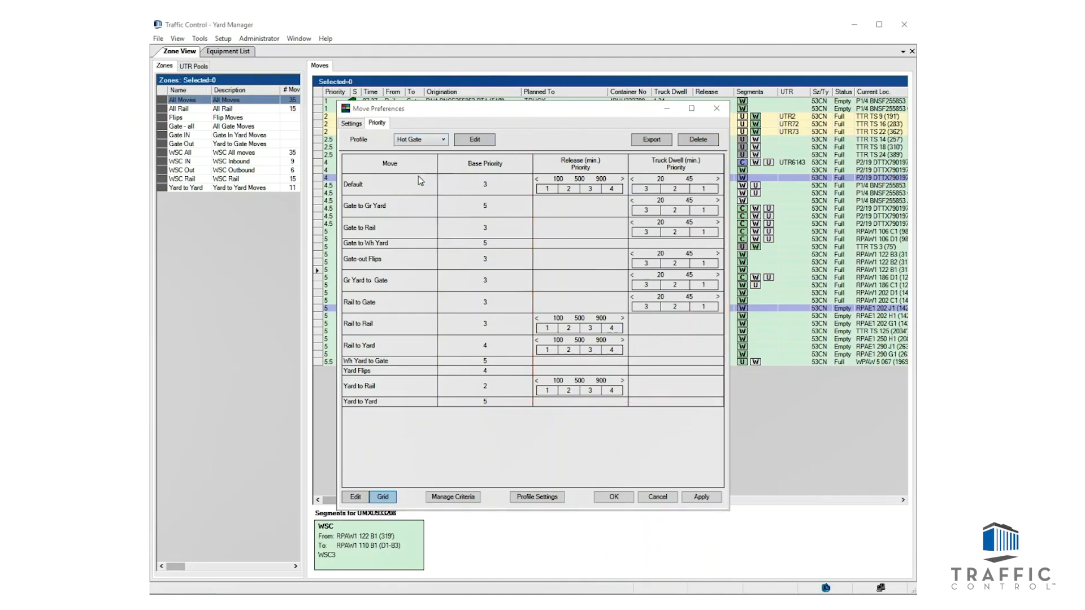
left_click(887, 444)
left_click(444, 145)
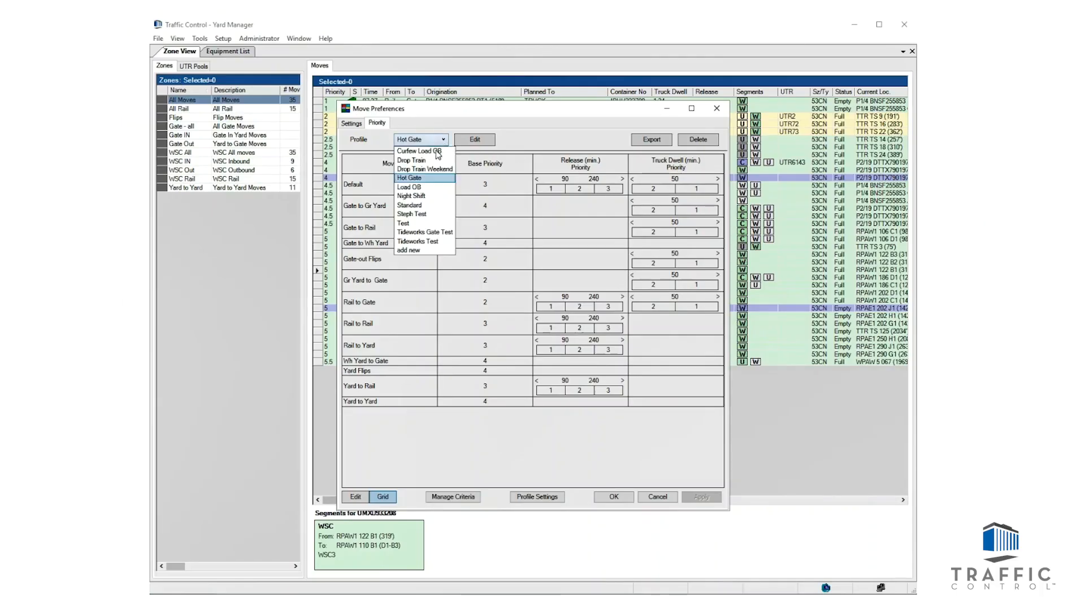
left_click(424, 206)
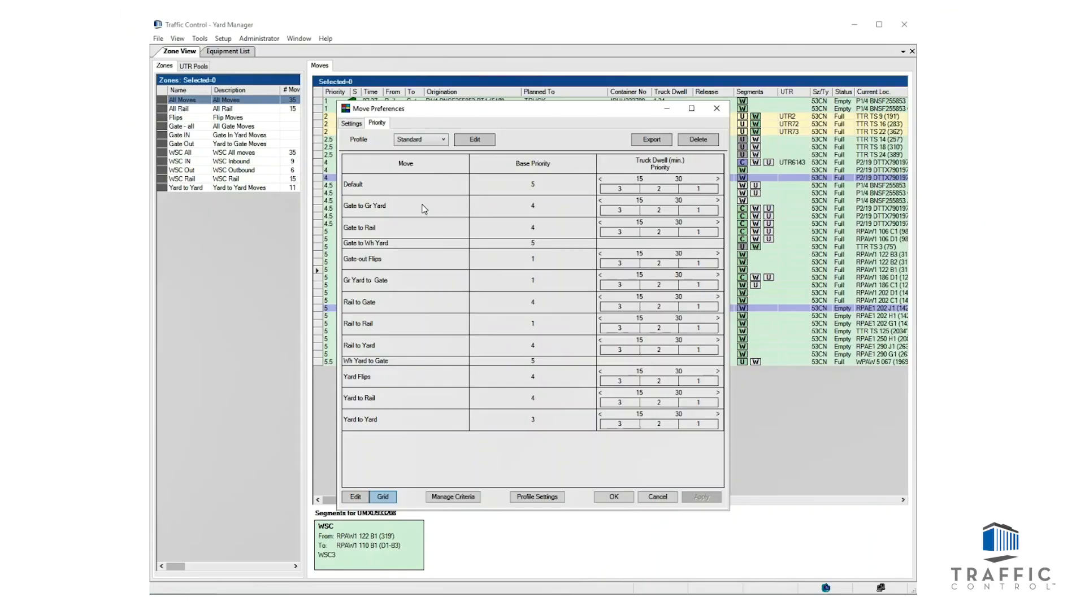
left_click(438, 139)
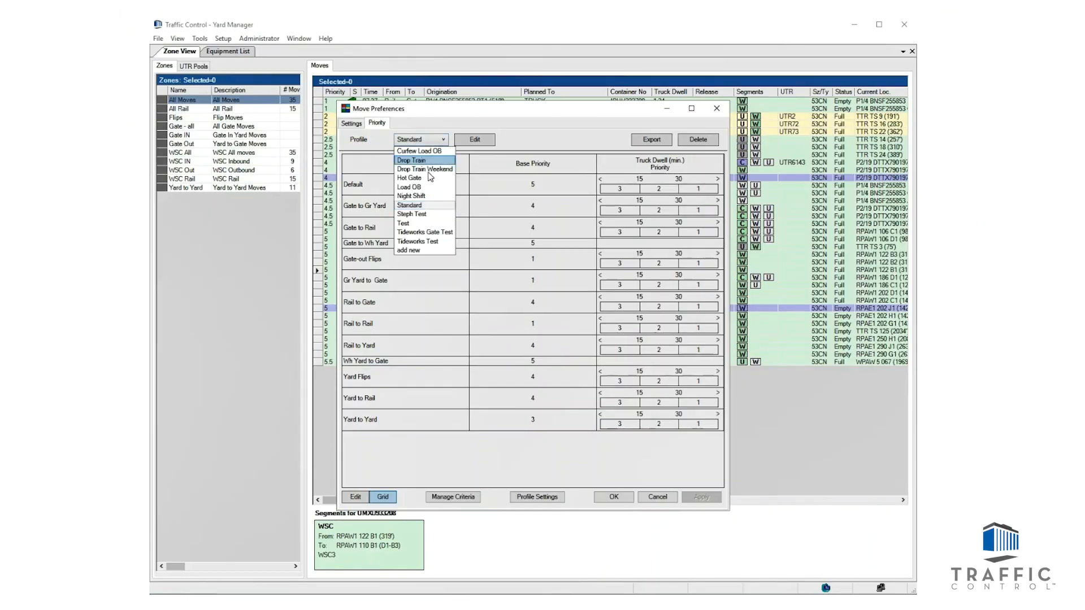
left_click(427, 191)
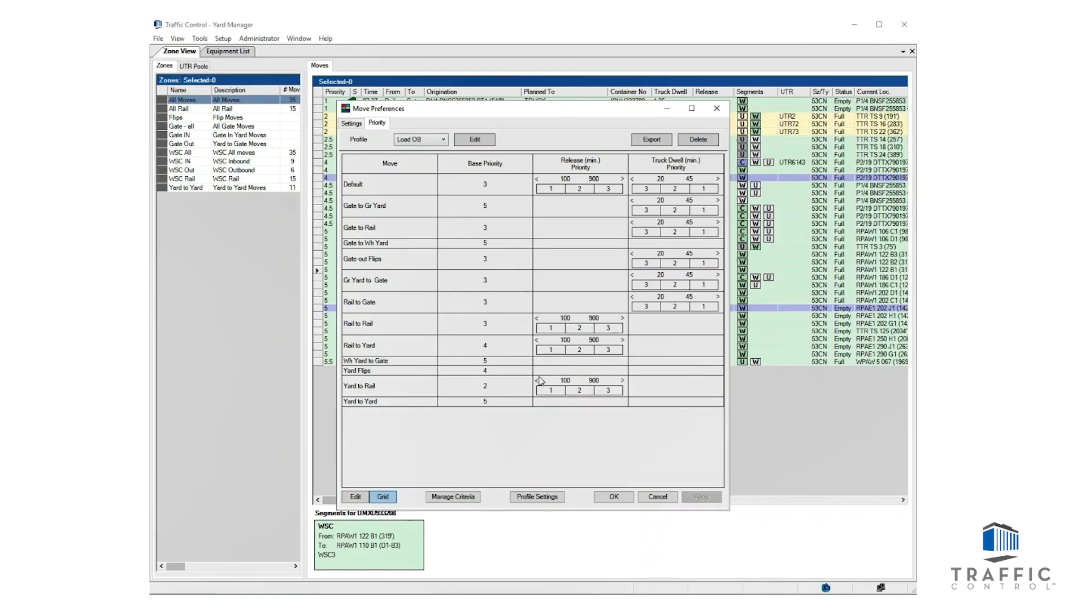
left_click(717, 109)
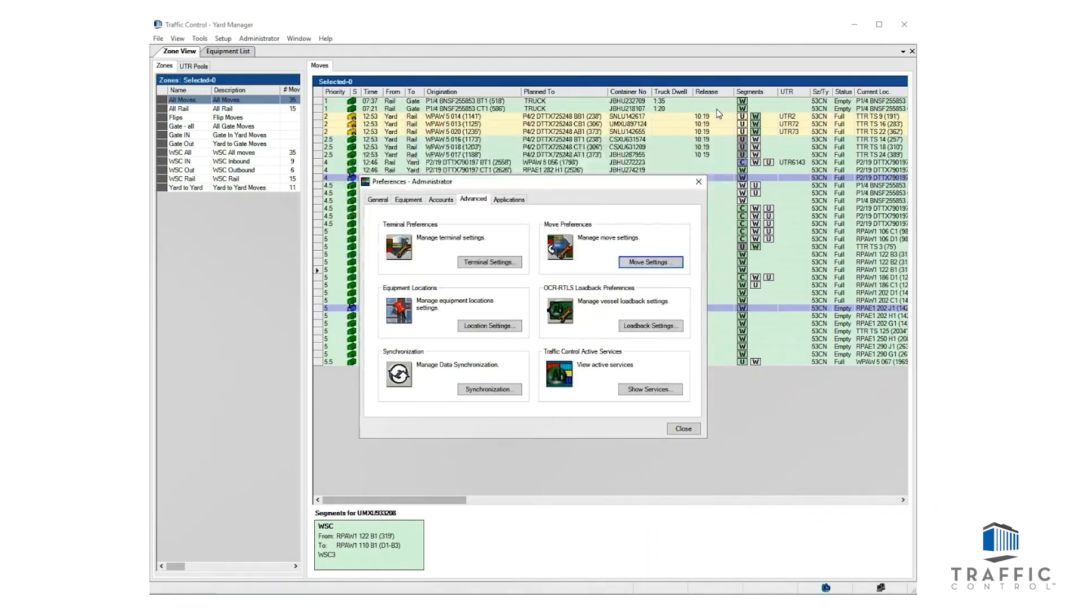
left_click(684, 432)
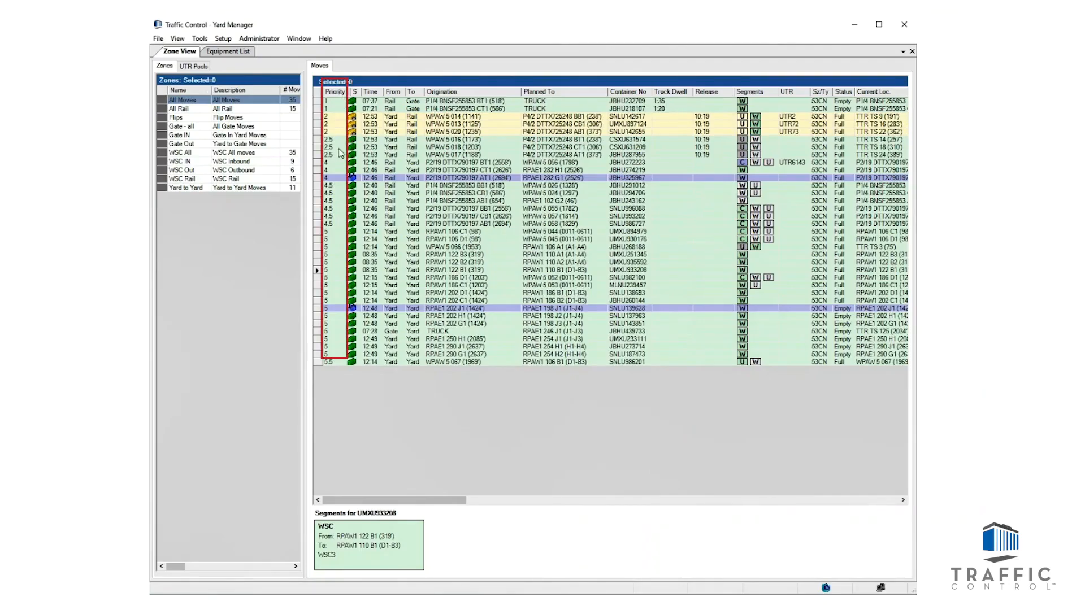
Step: Apply the Hot Gate move priority profile and check the move priorities in the WSC3 window
left_click(199, 39)
mouse_move(223, 75)
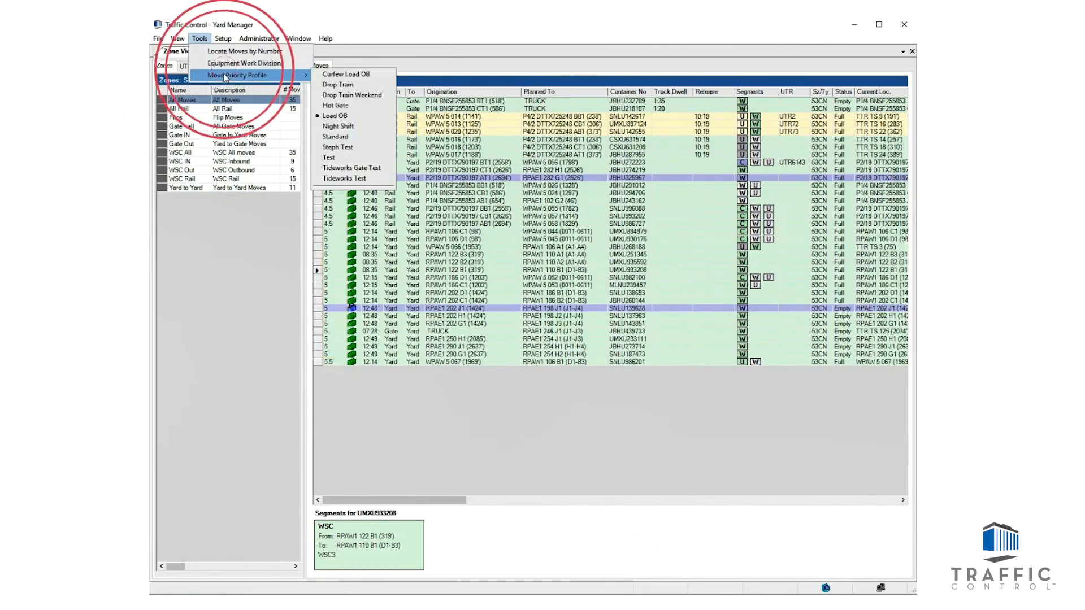
left_click(363, 107)
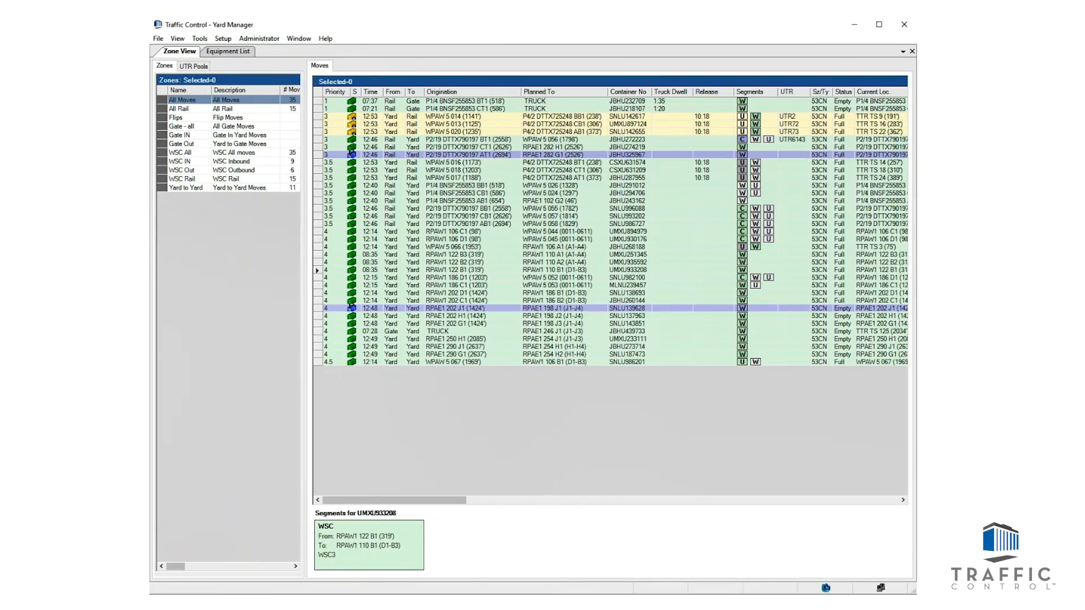
key("alt+Tab")
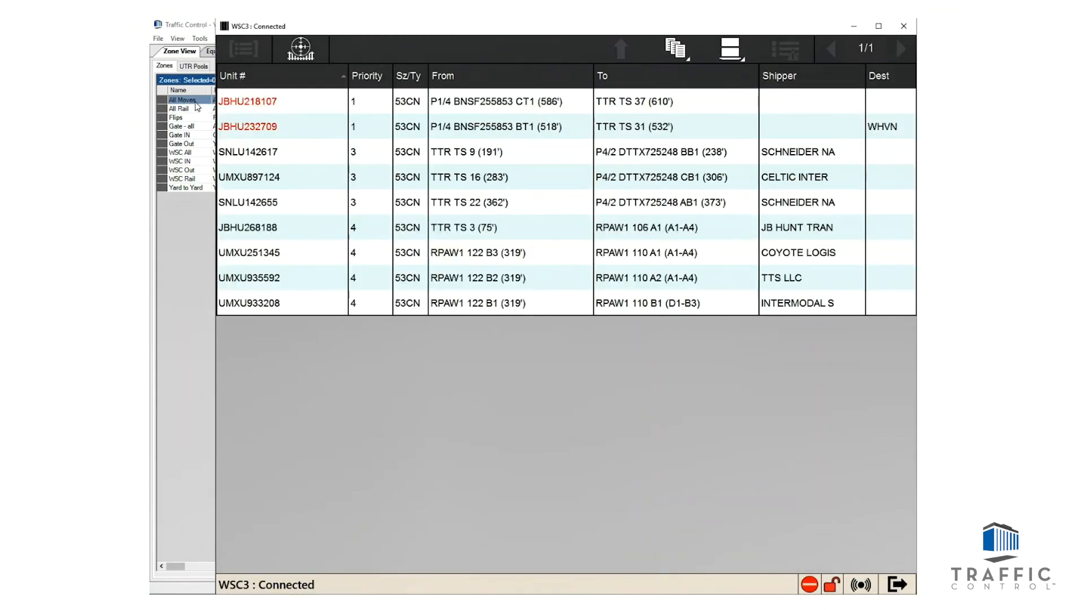
Step: Apply the Standard move priority profile in Yard Manager and check the updated order in the WSC3 window
left_click(199, 39)
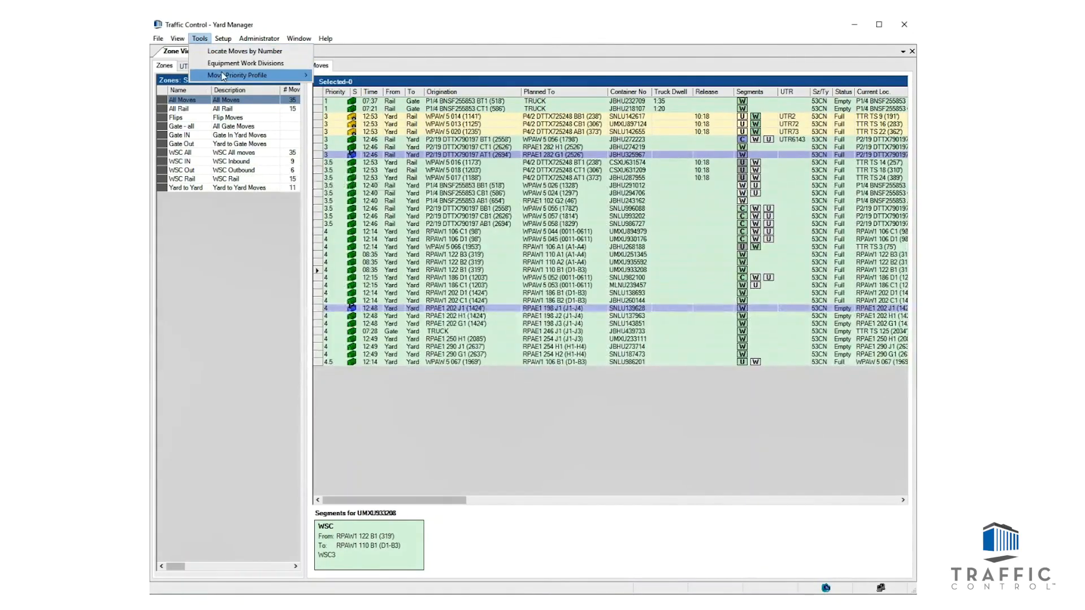
mouse_move(243, 75)
left_click(351, 144)
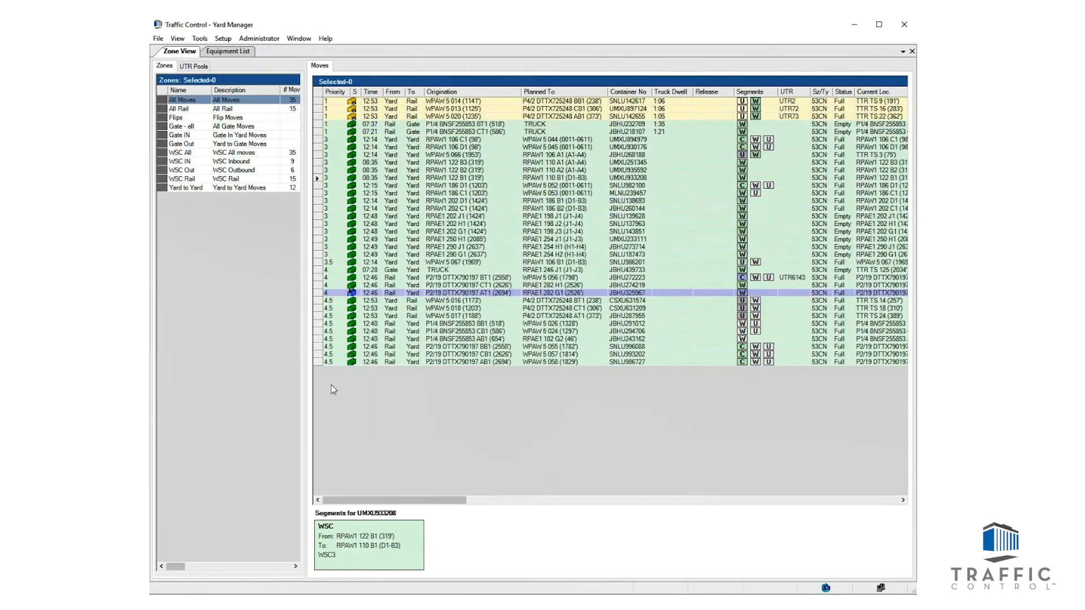
key("alt+Tab")
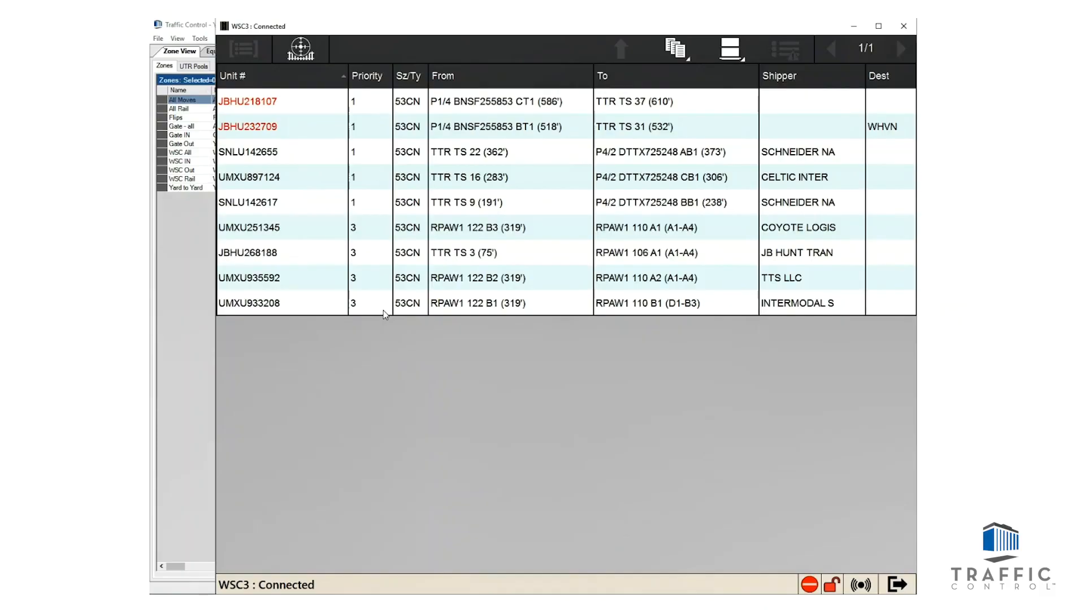
Step: Set the move priority profile back to Load OB and check the move list in the WSC3 window
left_click(202, 39)
mouse_move(228, 78)
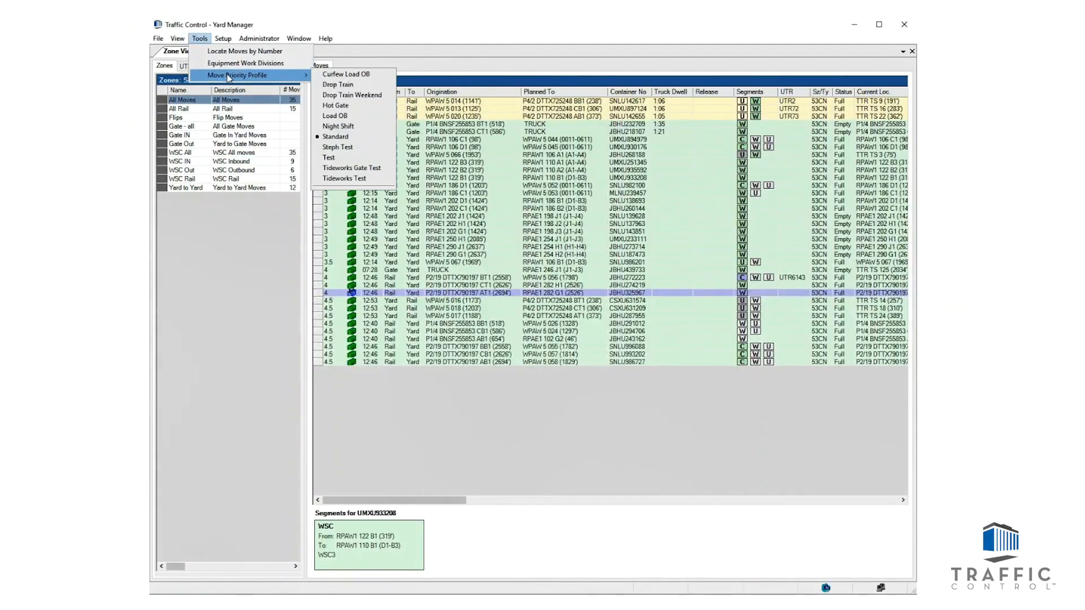
left_click(342, 114)
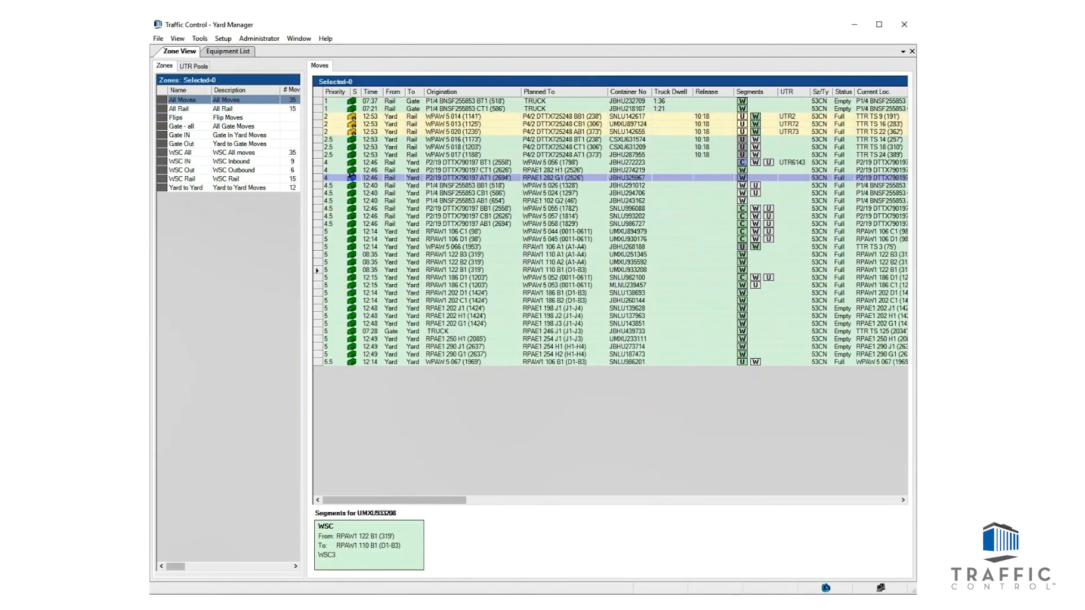
key("alt+Tab")
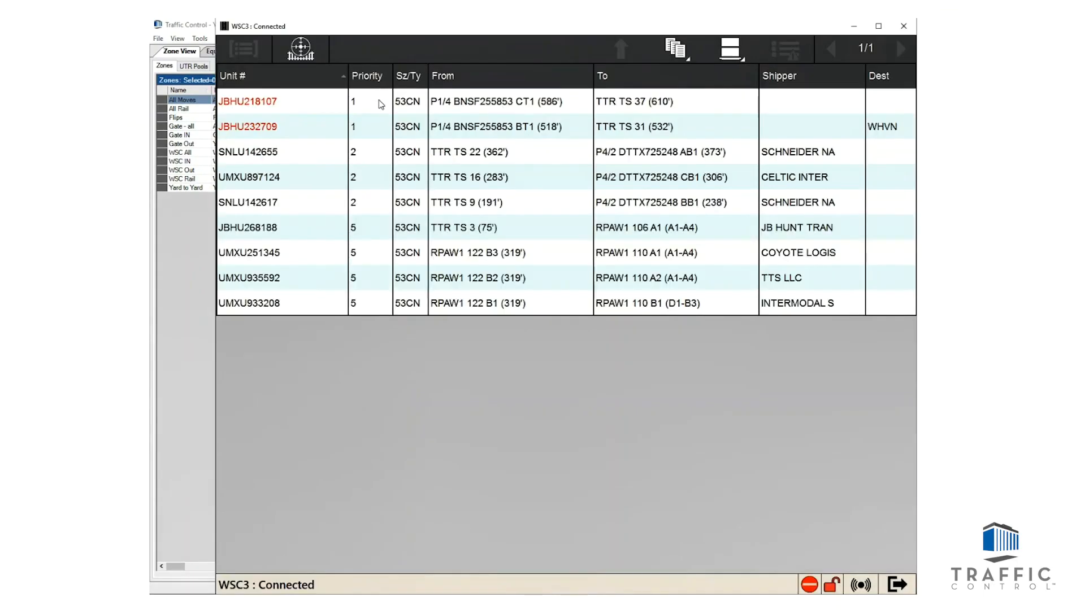
Step: Escalate the move of container JBHU268188 in Yard Manager and check its place in the WSC3 move list
key("alt+Tab")
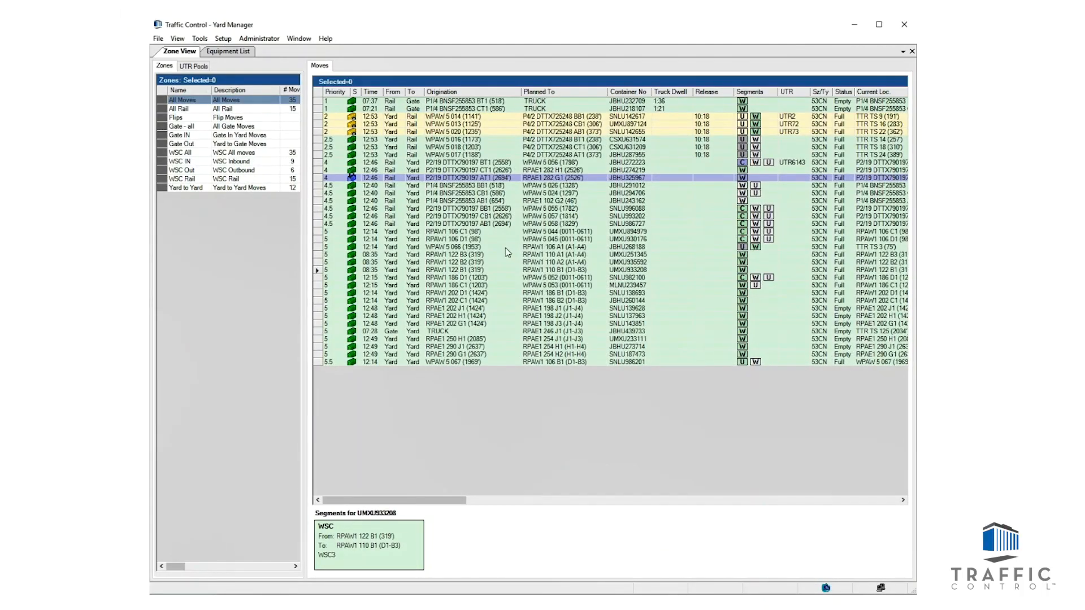
left_click(485, 247)
right_click(484, 246)
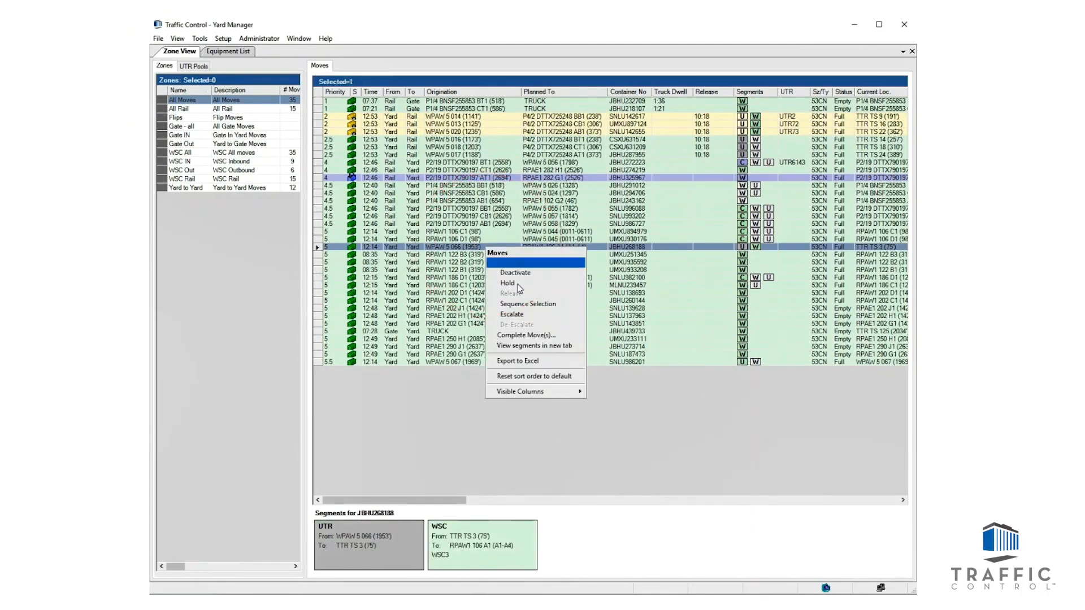
left_click(528, 316)
left_click(828, 441)
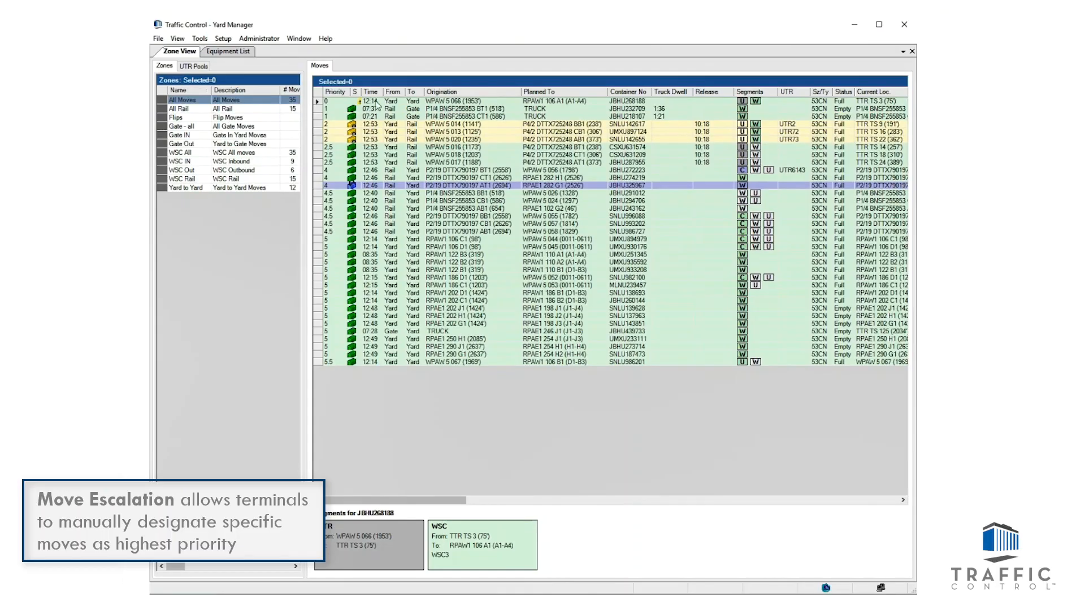
key("alt+Tab")
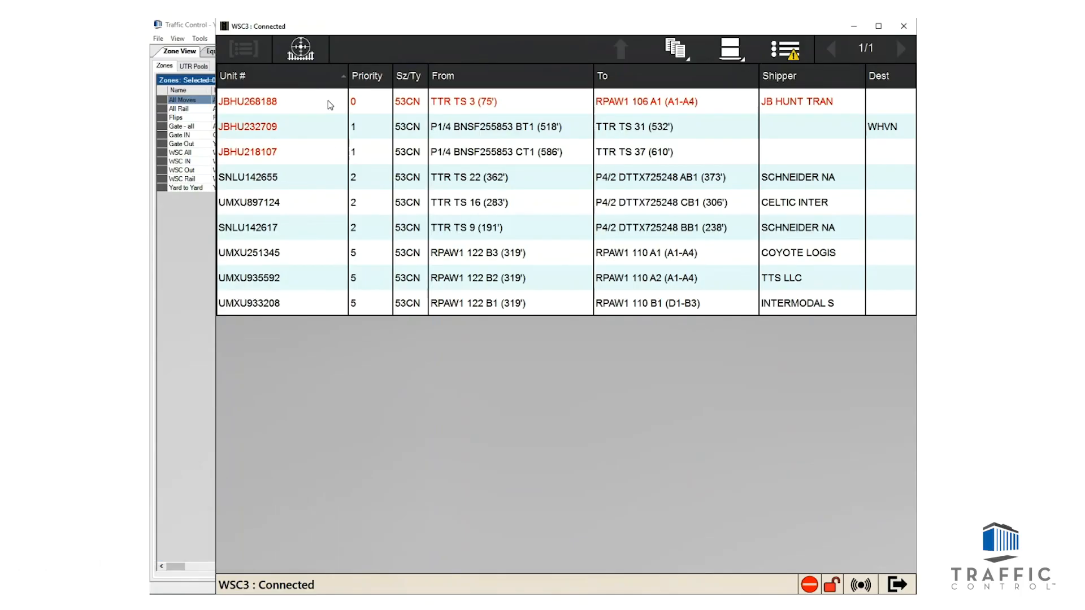
Step: De-escalate the move of container JBHU268188 in Yard Manager and check its place in the WSC3 move list
left_click(187, 241)
right_click(375, 102)
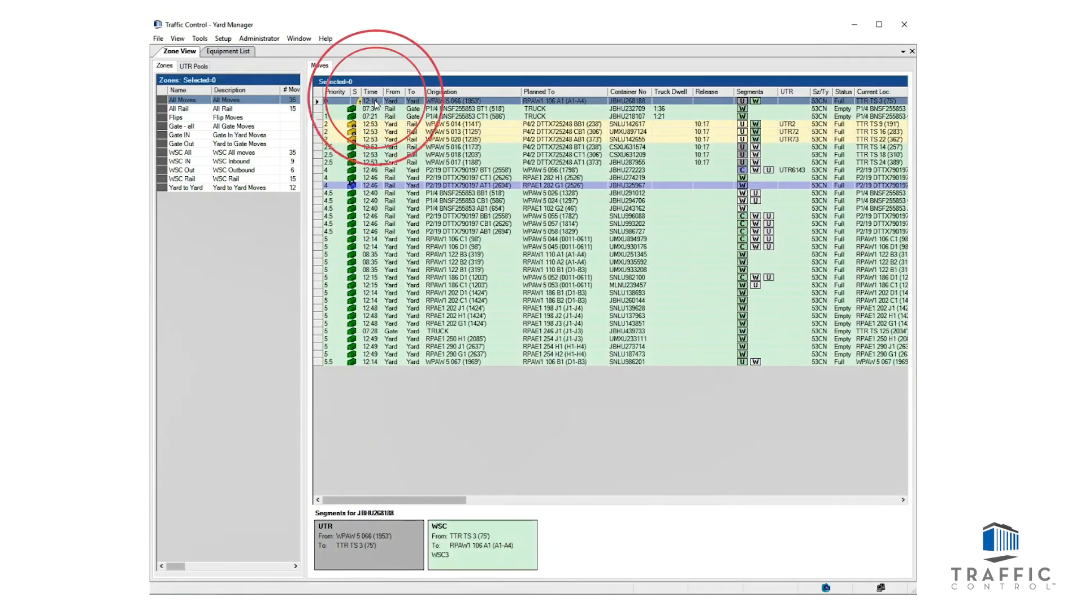
left_click(406, 178)
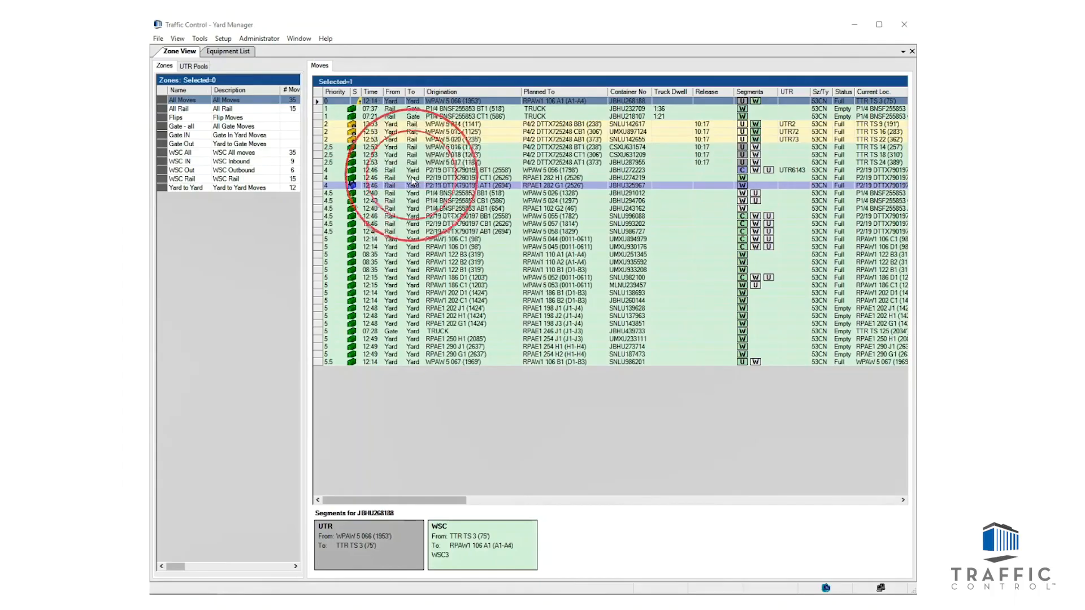
left_click(826, 442)
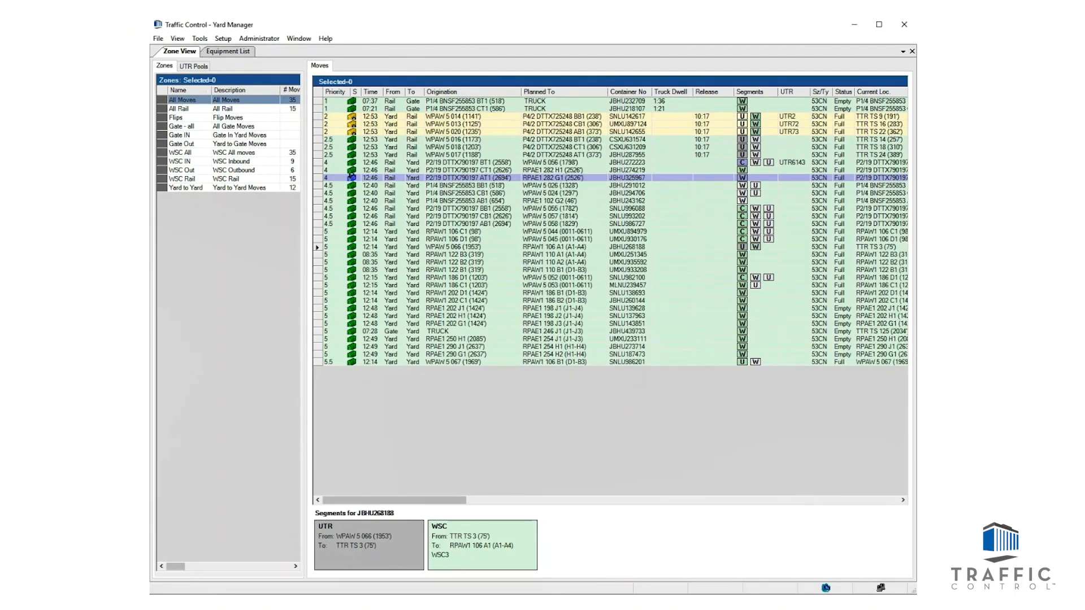
key("alt+Tab")
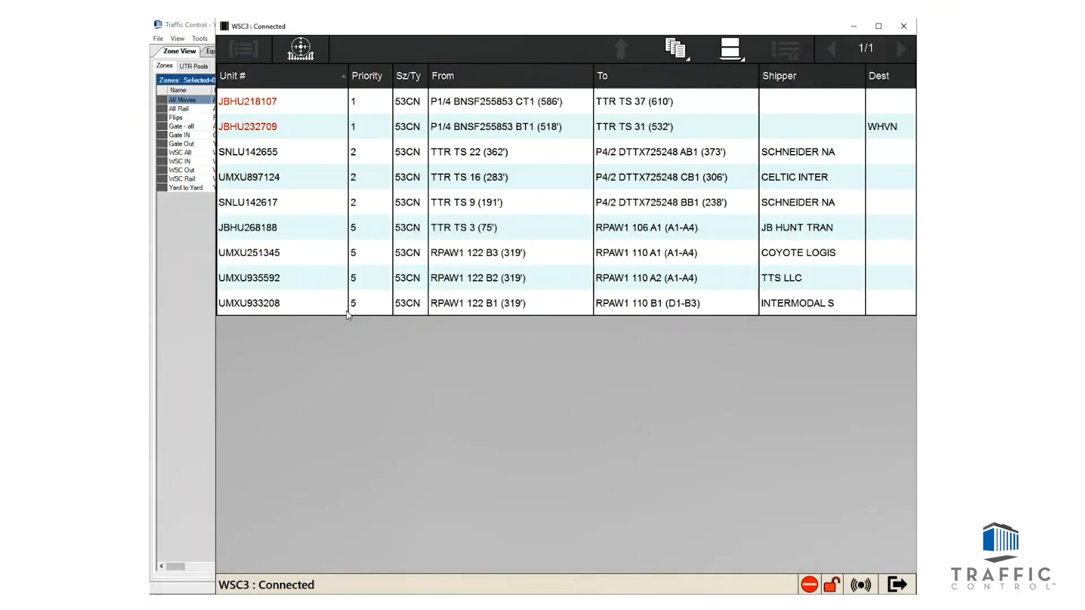
Step: Escalate the move of container UMXU933208 in Yard Manager and go through the moves of UMXU251345, UMXU935592 and UMXU933208
left_click(185, 212)
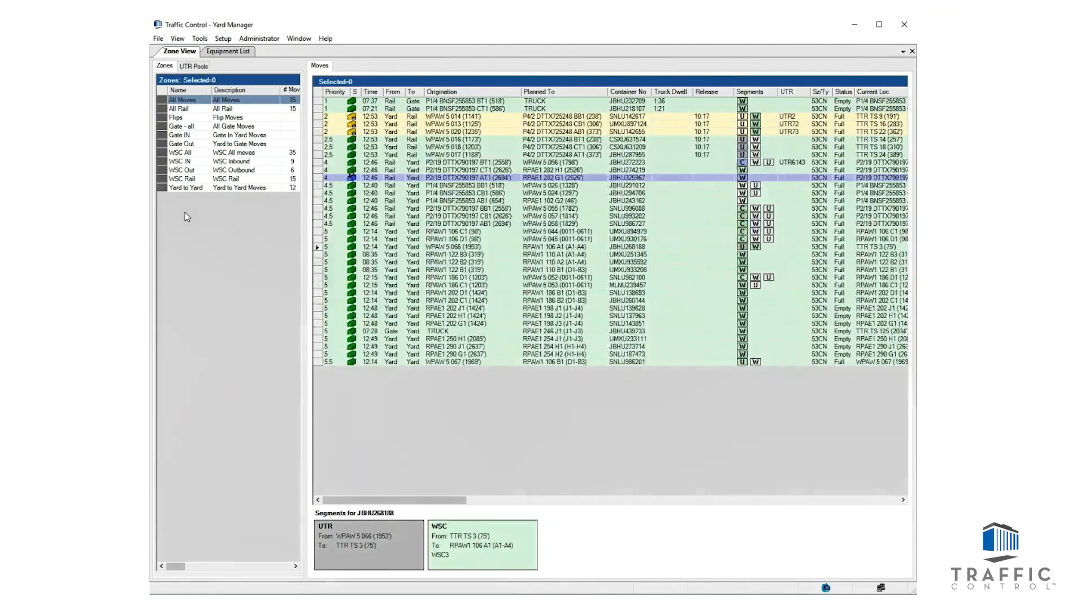
left_click(468, 270)
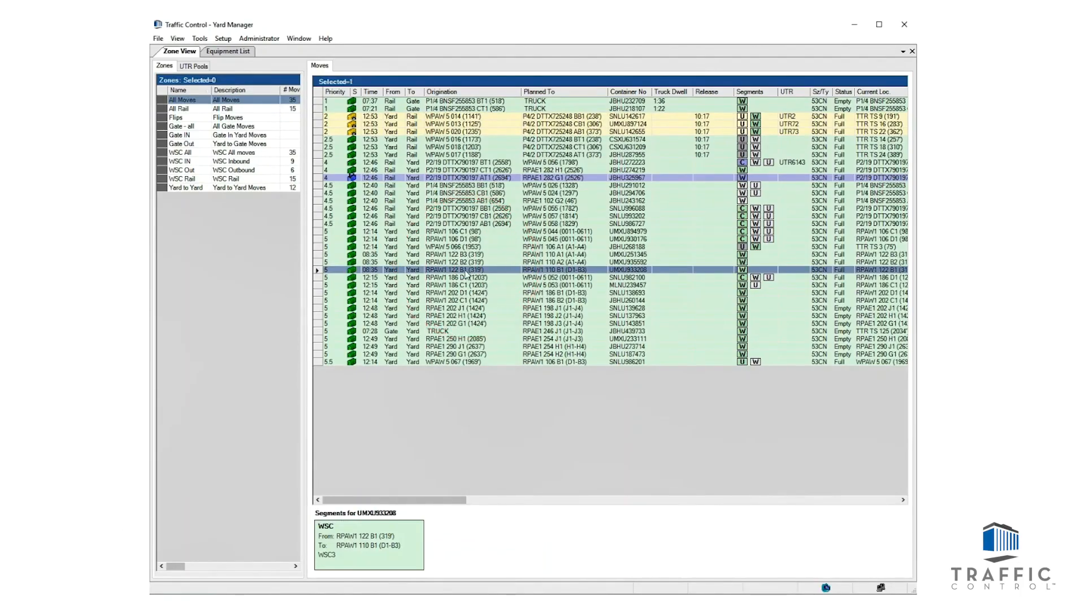
right_click(463, 275)
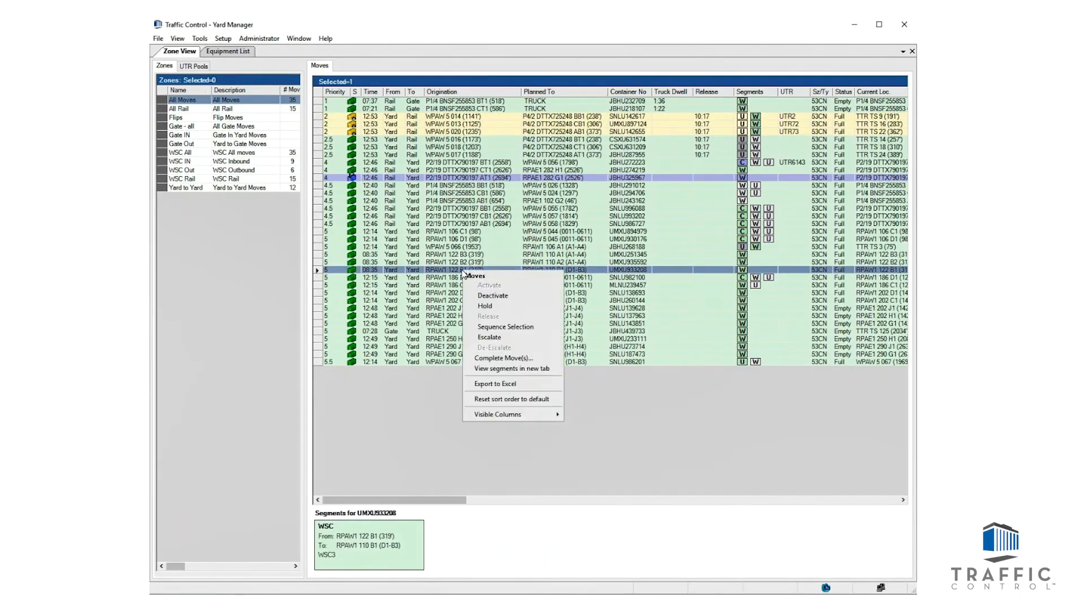
left_click(509, 337)
left_click(842, 445)
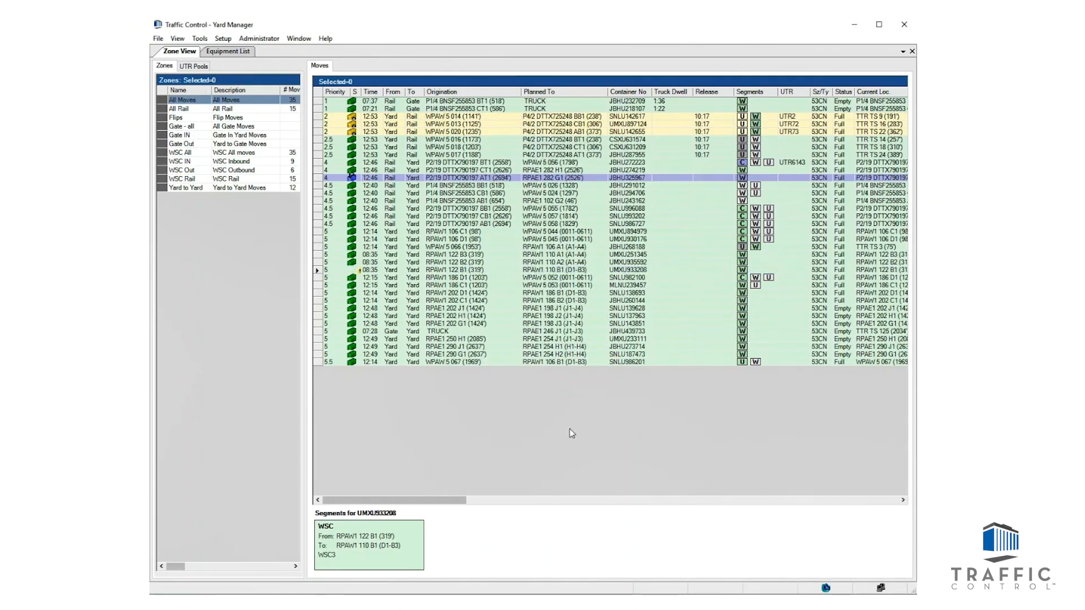
left_click(475, 102)
left_click(474, 109)
left_click(471, 116)
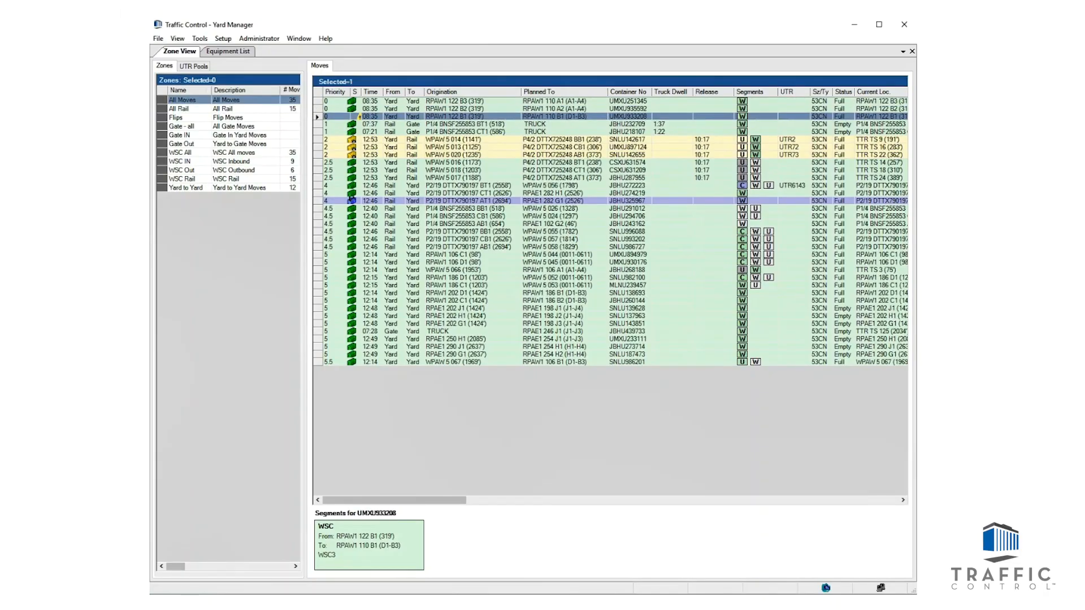